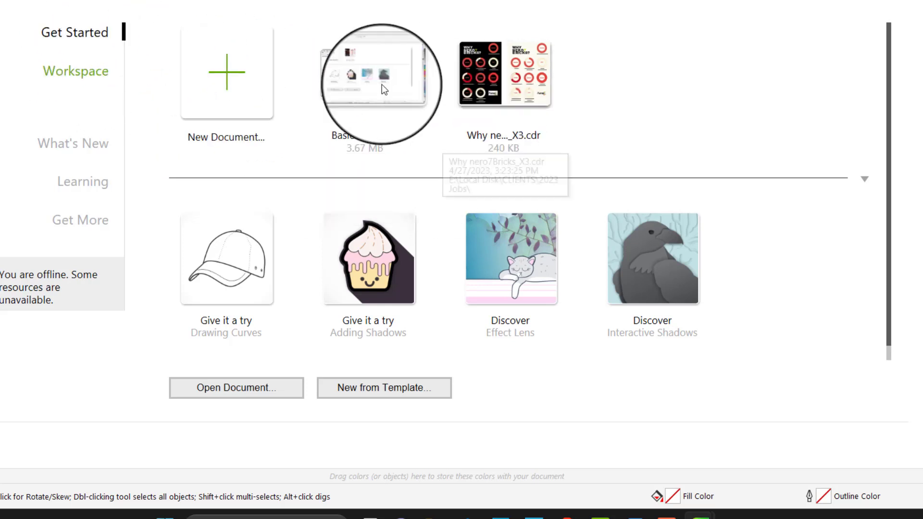
# - Browse the Workspace choices on the Welcome Screen, then go back to the Get Started page
pyautogui.click(85, 73)
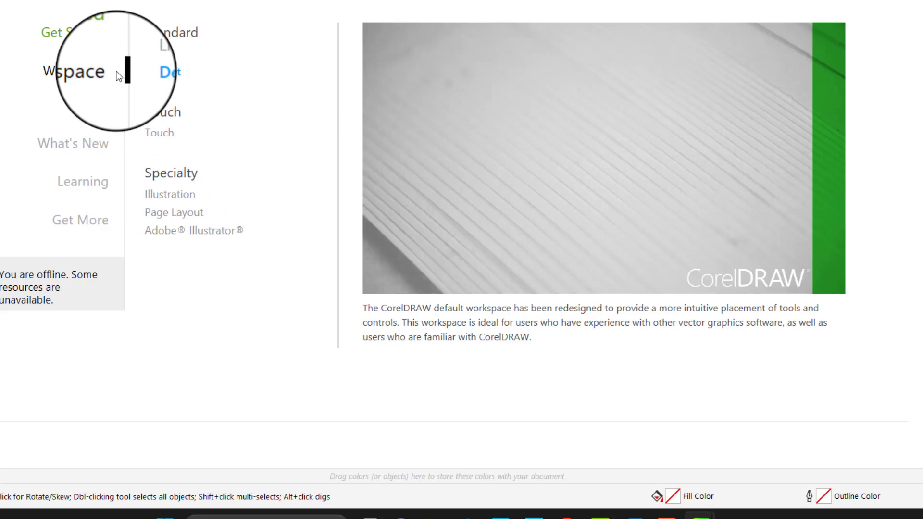
pyautogui.click(83, 35)
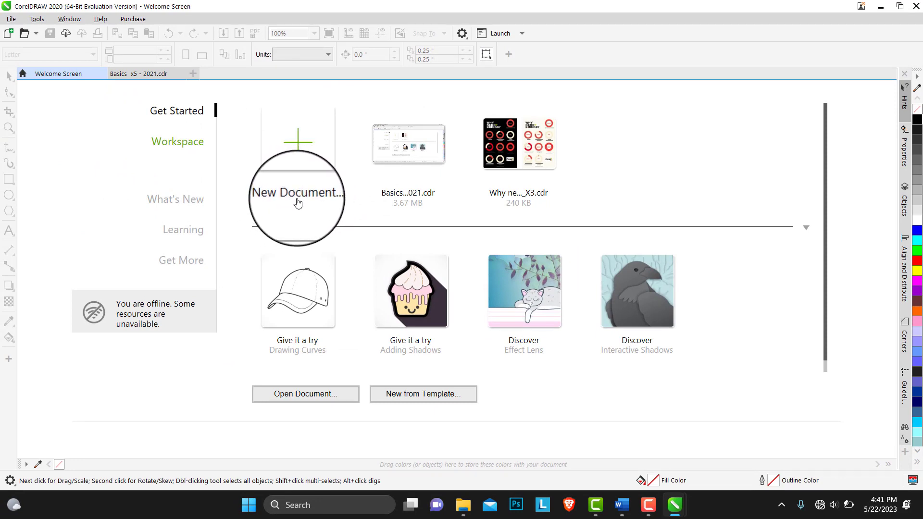
# - Create a blank Letter-size Untitled-1 document (8.5 × 11 in, 300 dpi, CMYK), keeping the Letter page size
pyautogui.click(299, 152)
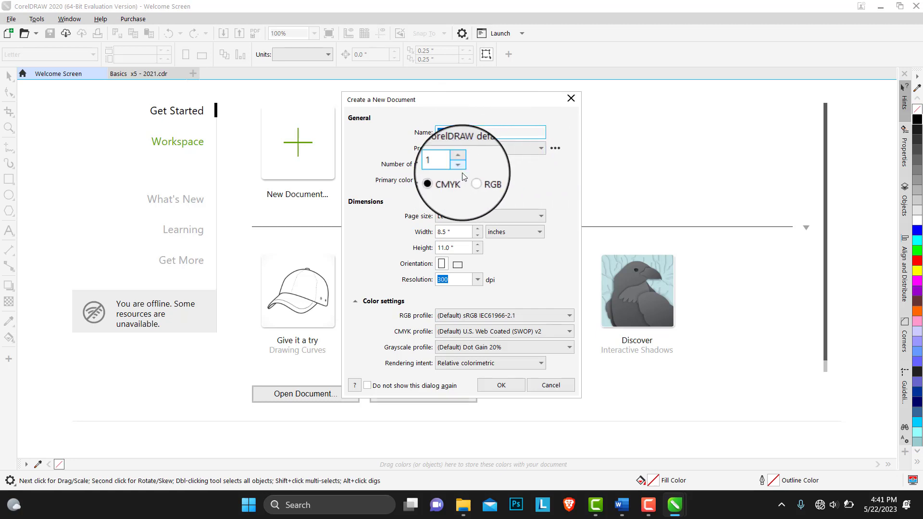
pyautogui.click(500, 220)
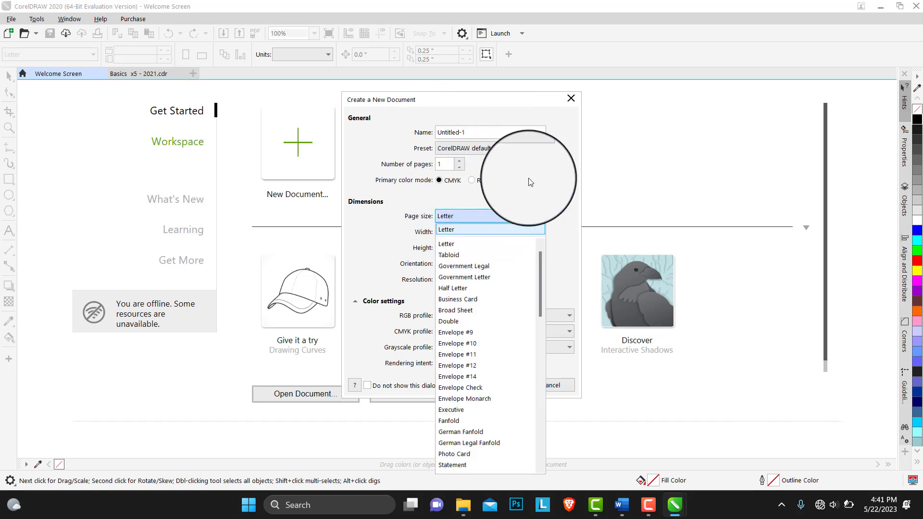
pyautogui.click(521, 215)
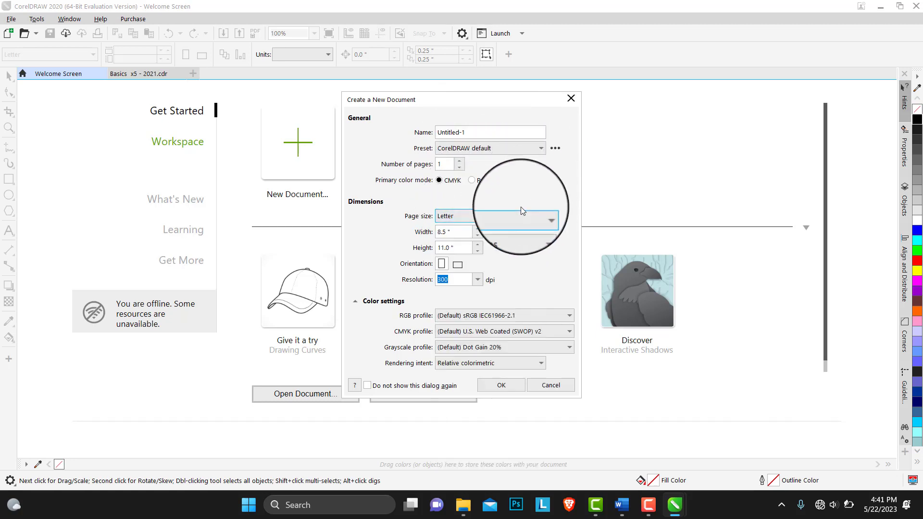
pyautogui.click(506, 385)
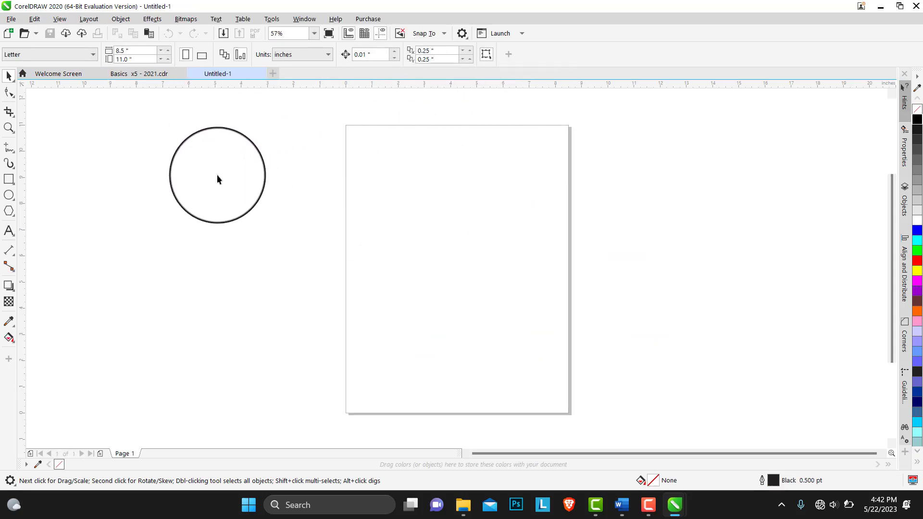
# - Go from Untitled-1 back to the Welcome Screen's Get Started page listing recent files
pyautogui.click(57, 76)
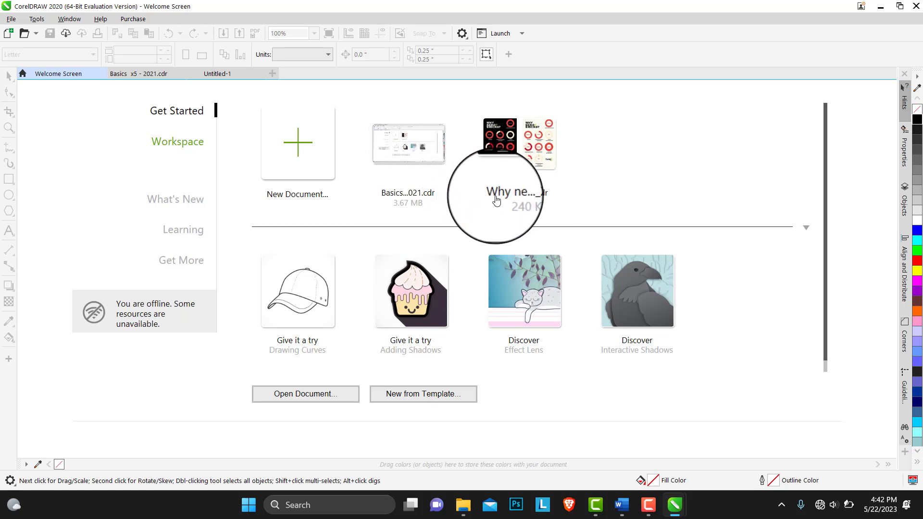
# - Open Why nero7Bricks_X3.cdr, then cycle through Untitled-1 and Basics x5 - 2021.cdr back to the Welcome Screen
pyautogui.click(519, 197)
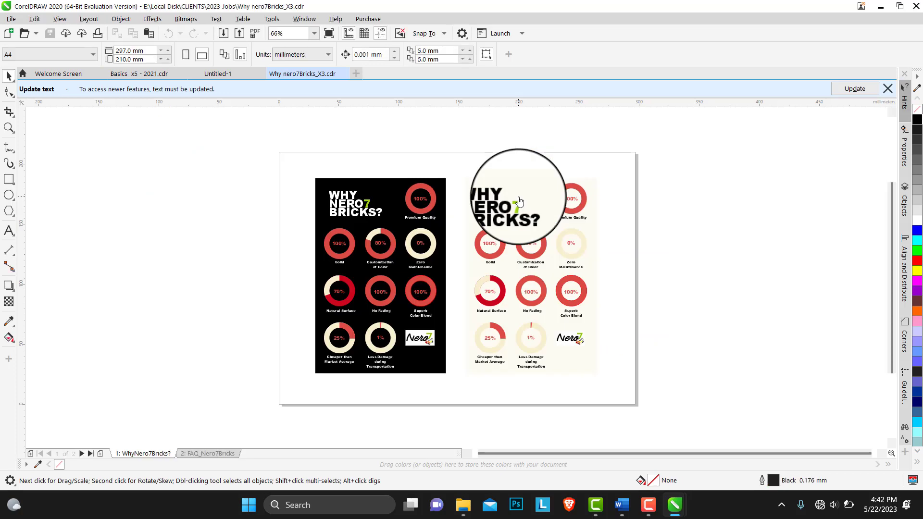
pyautogui.click(207, 75)
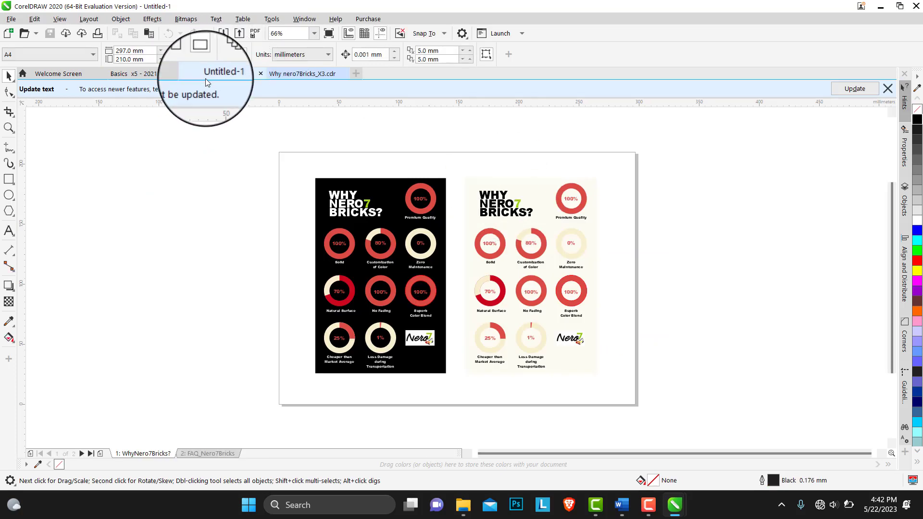
pyautogui.click(139, 78)
pyautogui.click(67, 76)
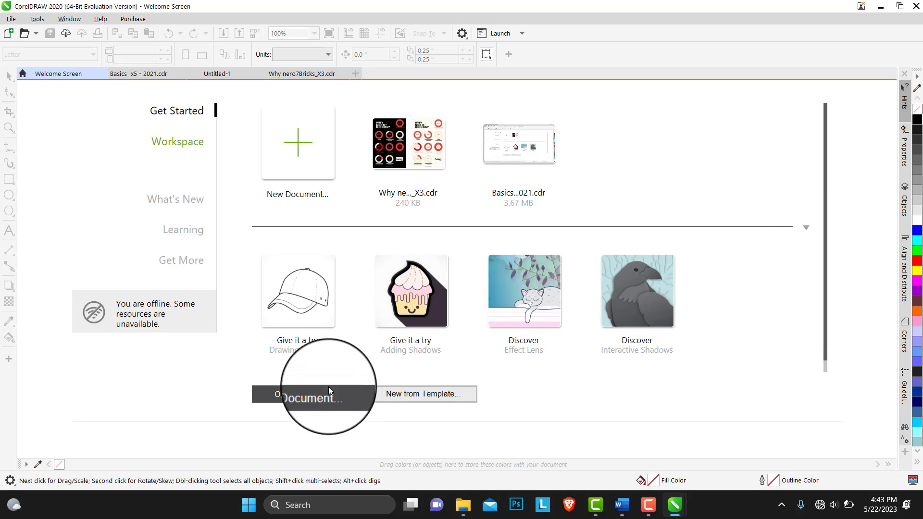
pyautogui.click(328, 403)
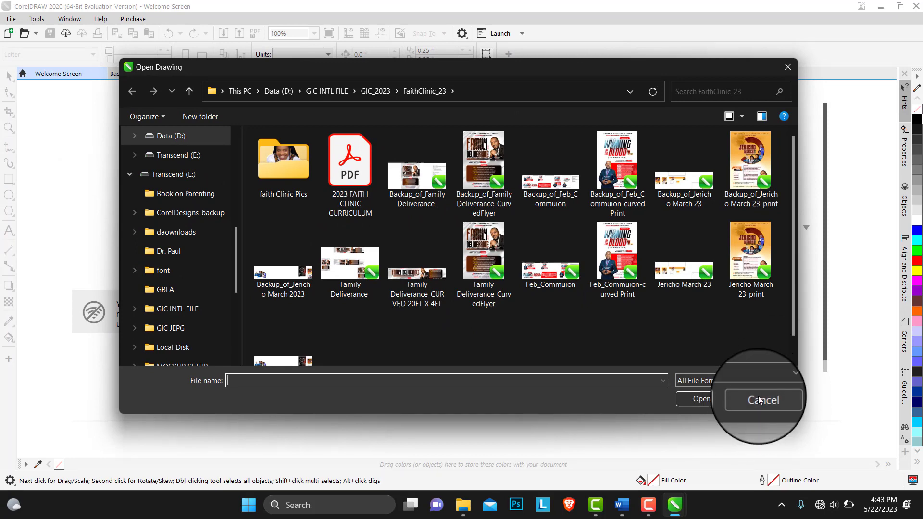
pyautogui.click(759, 401)
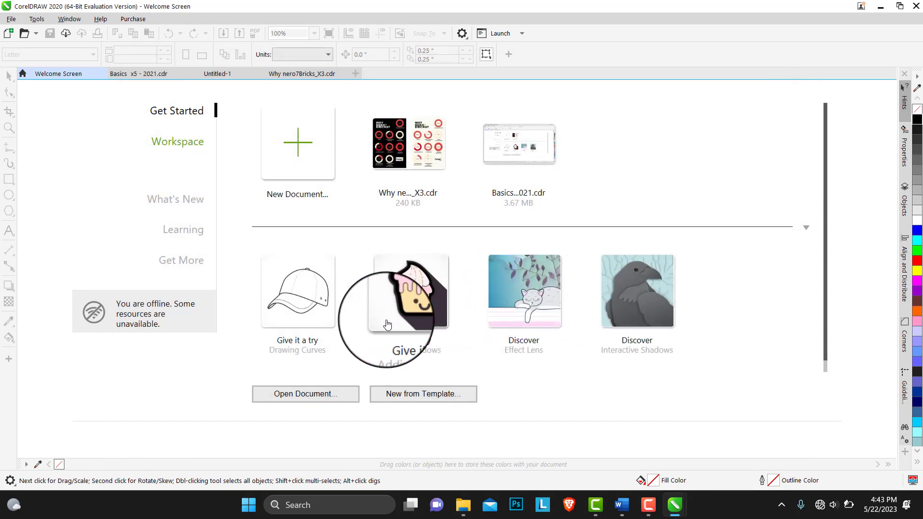
pyautogui.click(416, 393)
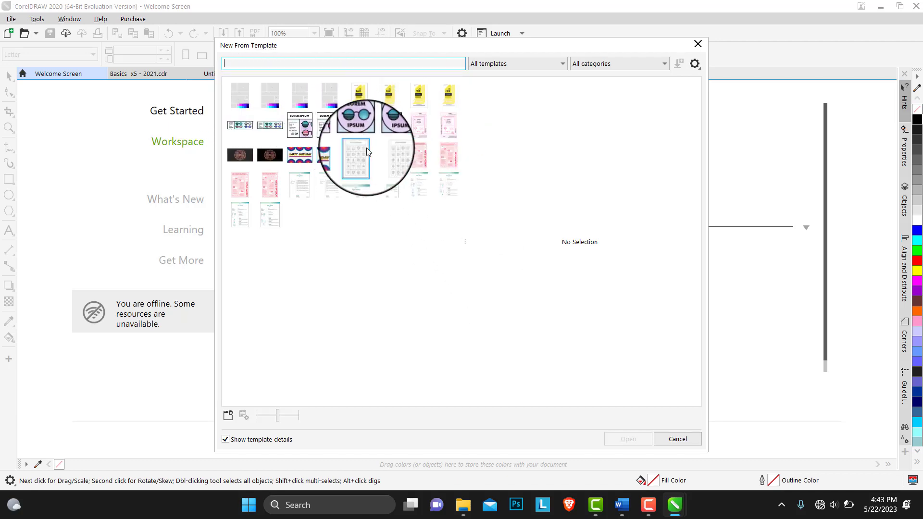
pyautogui.click(240, 125)
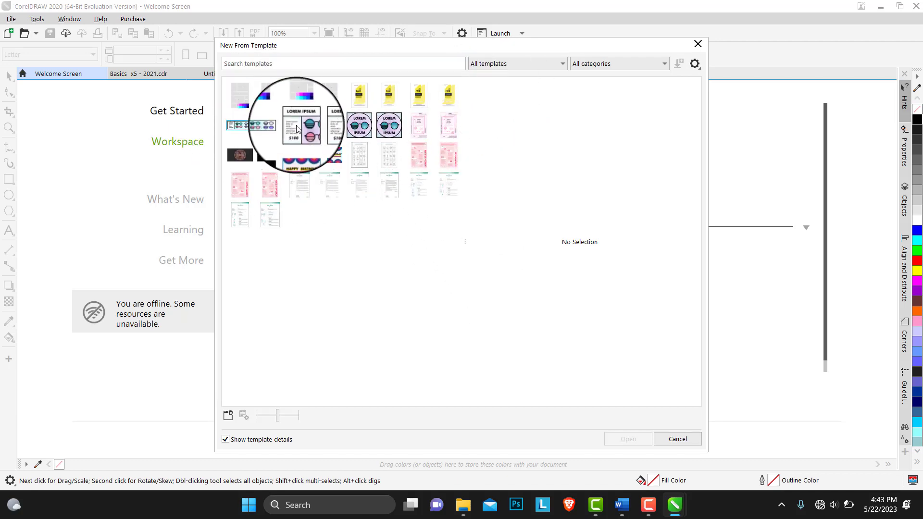
pyautogui.click(301, 96)
pyautogui.click(365, 100)
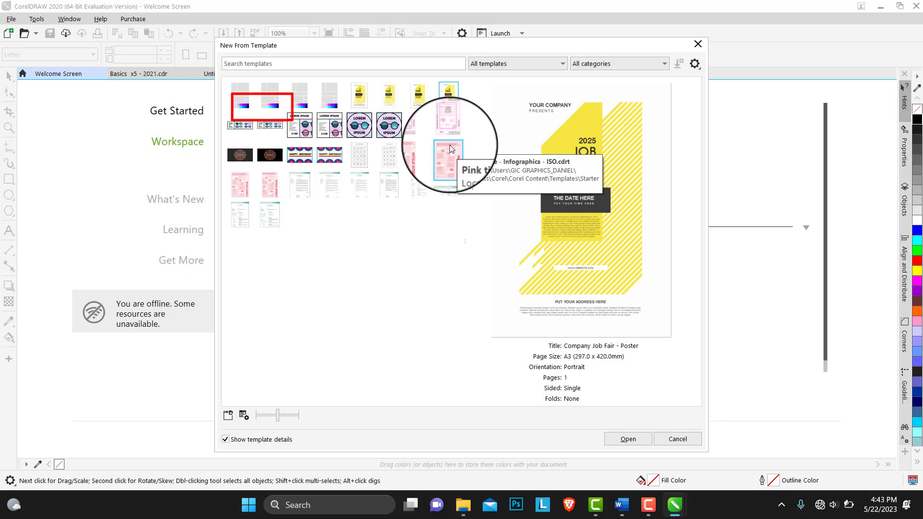
pyautogui.click(673, 437)
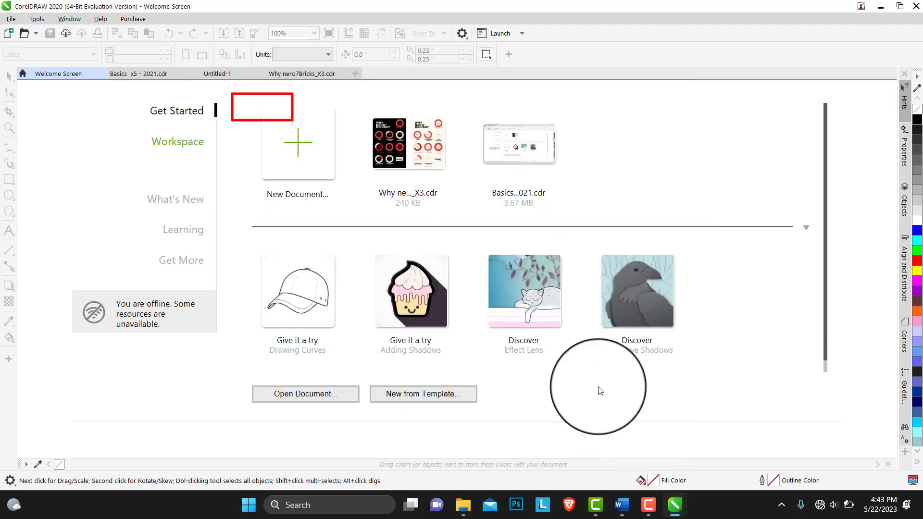
# - Show the Welcome Screen's Workspace page, where Default is the active workspace
pyautogui.click(190, 148)
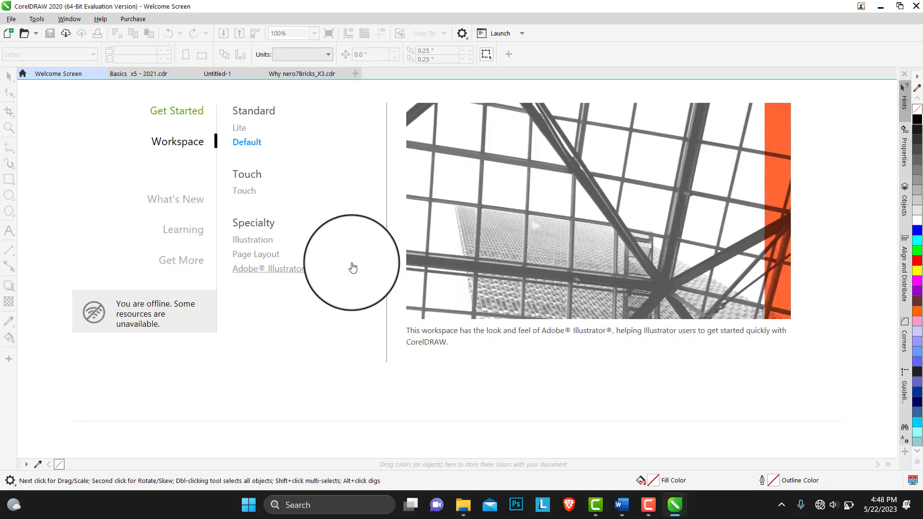
# - Apply the Adobe Illustrator workspace from the Specialty choices
pyautogui.click(272, 271)
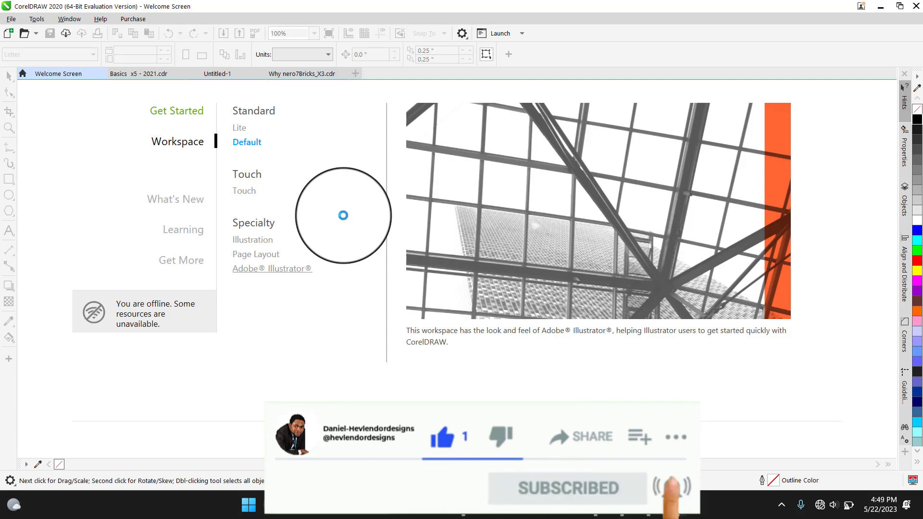
pyautogui.click(272, 268)
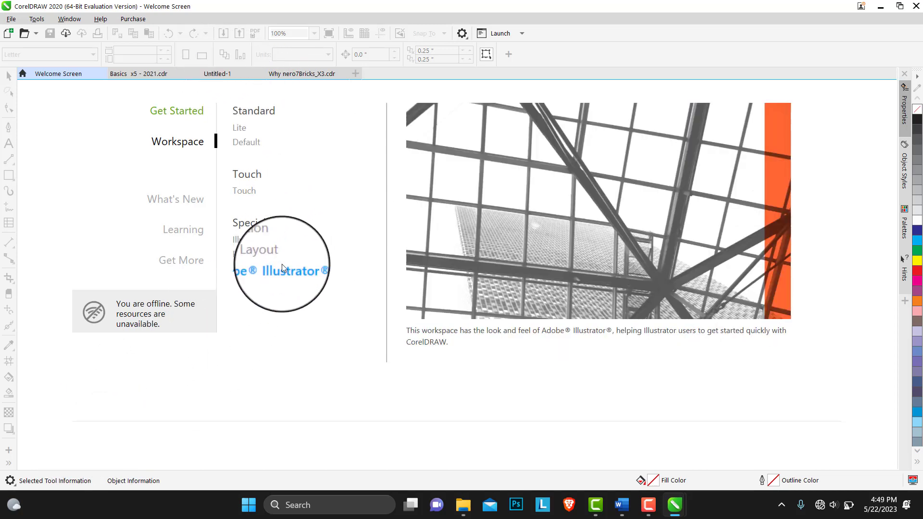
# - Switch to the blank Untitled-1 Letter page shown in the Adobe Illustrator layout
pyautogui.click(218, 73)
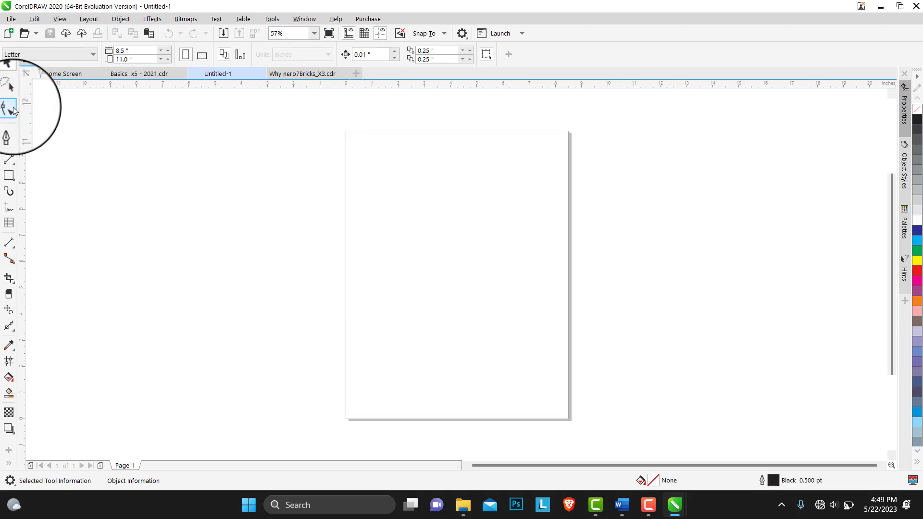
# - Return to the Welcome Screen's Workspace page and apply the Page Layout workspace
pyautogui.click(58, 74)
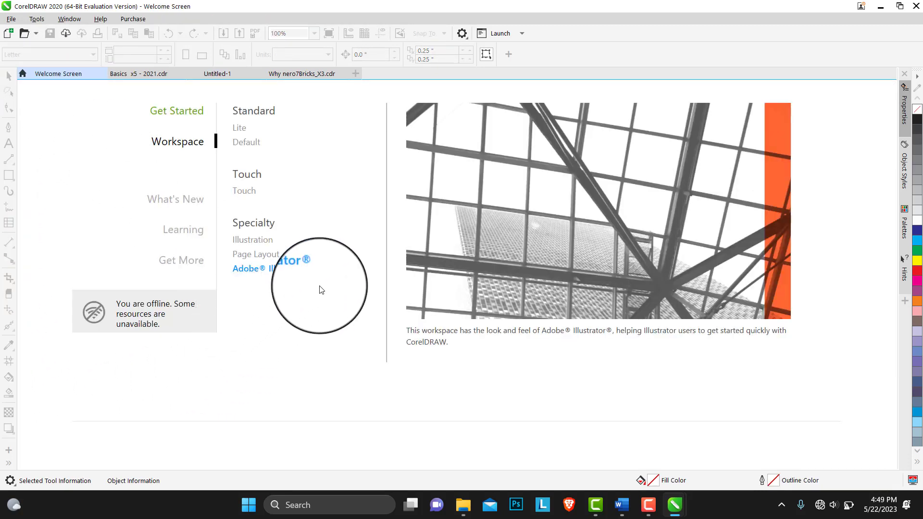
pyautogui.moveTo(255, 255)
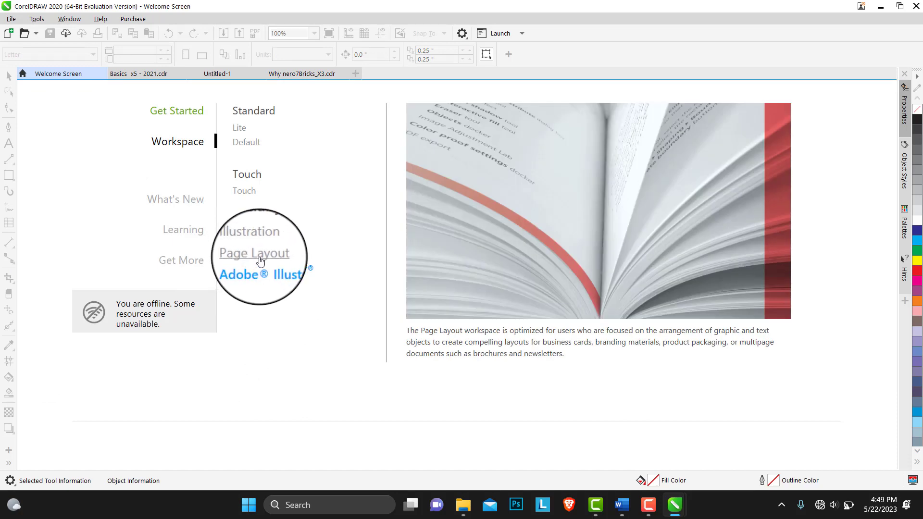
pyautogui.click(260, 261)
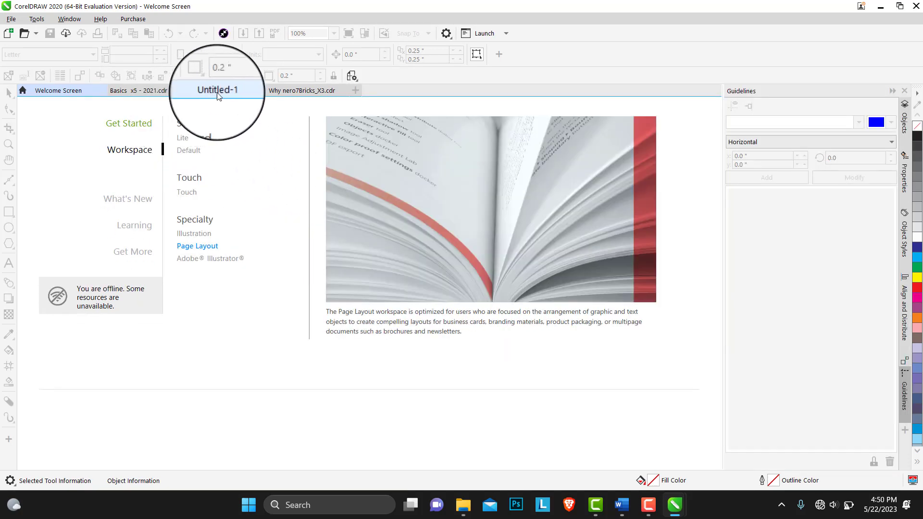
# - View the blank Untitled-1 page, then return to the Welcome Screen's Workspace page
pyautogui.click(222, 91)
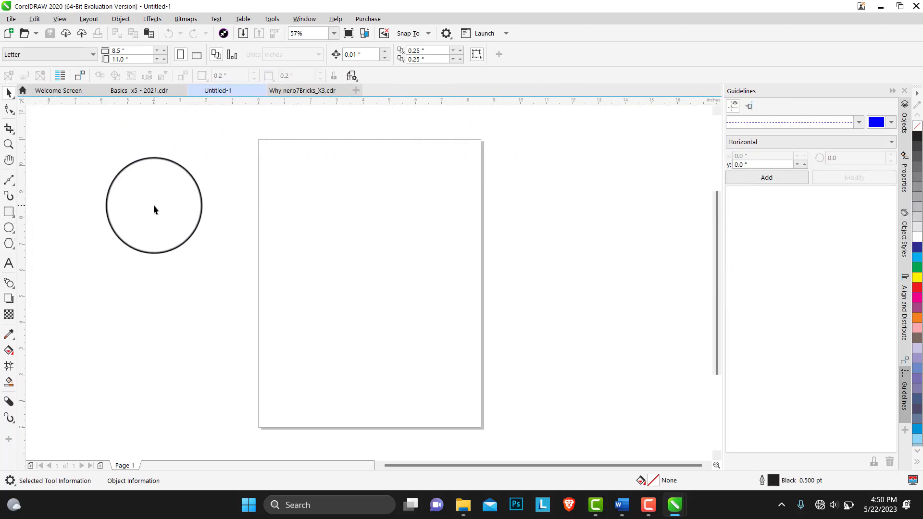
pyautogui.click(62, 90)
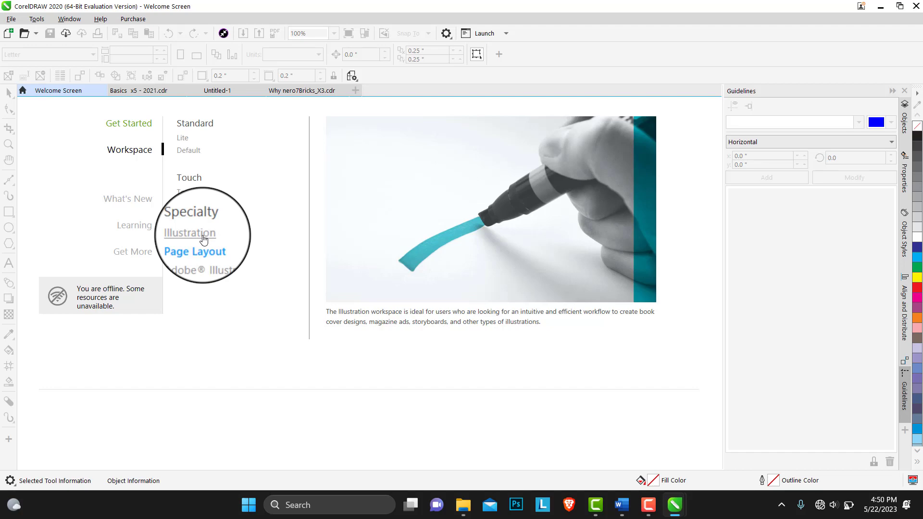
# - Apply the Illustration workspace, preview Untitled-1 in it, then return to the Workspace page
pyautogui.click(204, 236)
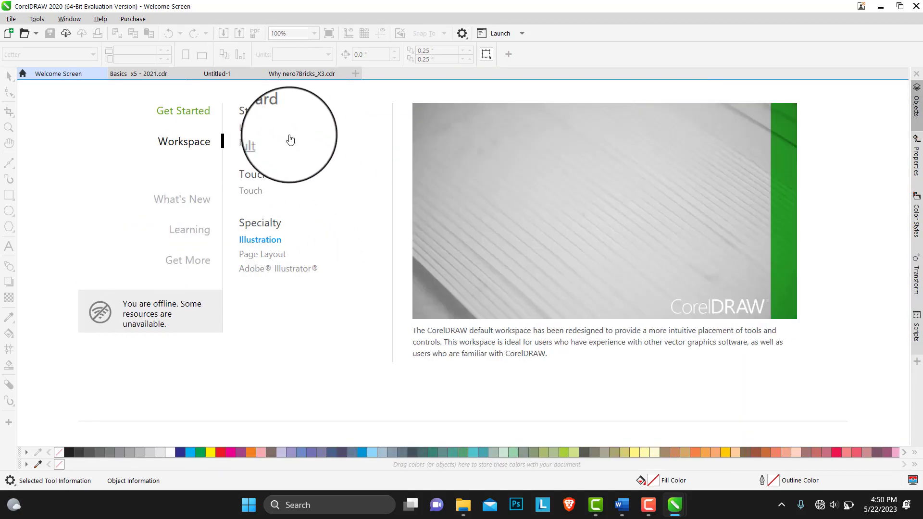
pyautogui.click(216, 74)
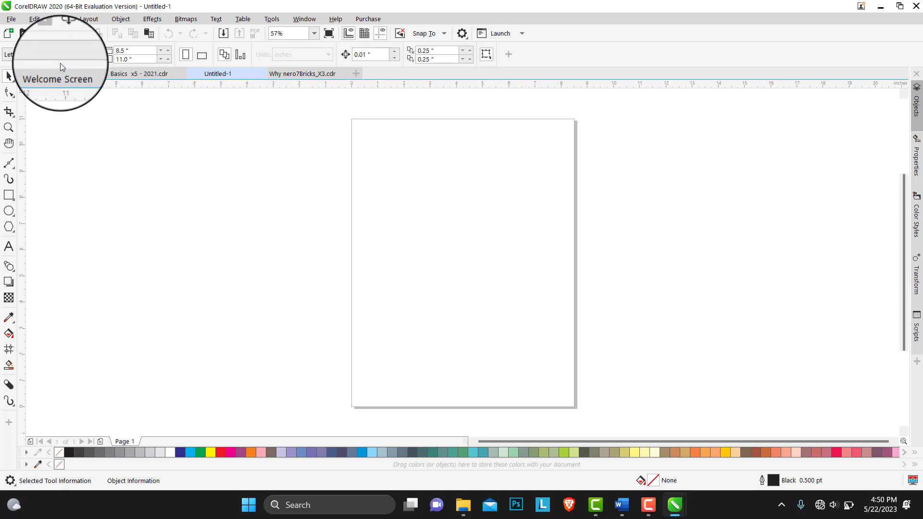
pyautogui.click(57, 74)
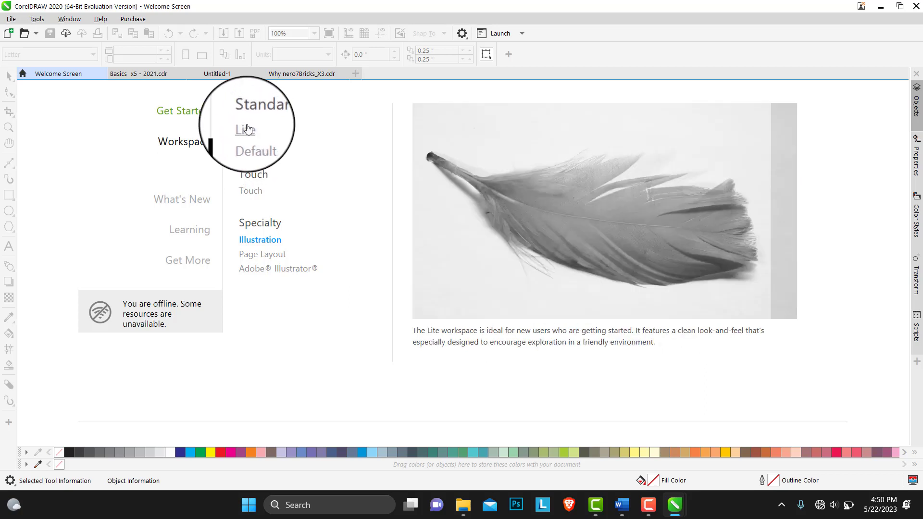
# - Apply the Lite workspace, browse its cropping tool flyout on Untitled-1, then return to the Welcome Screen
pyautogui.click(246, 128)
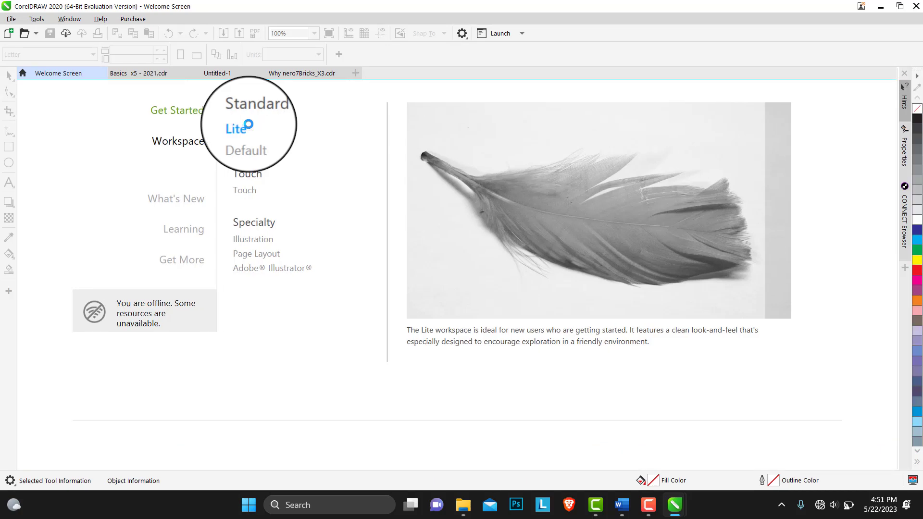
pyautogui.click(218, 73)
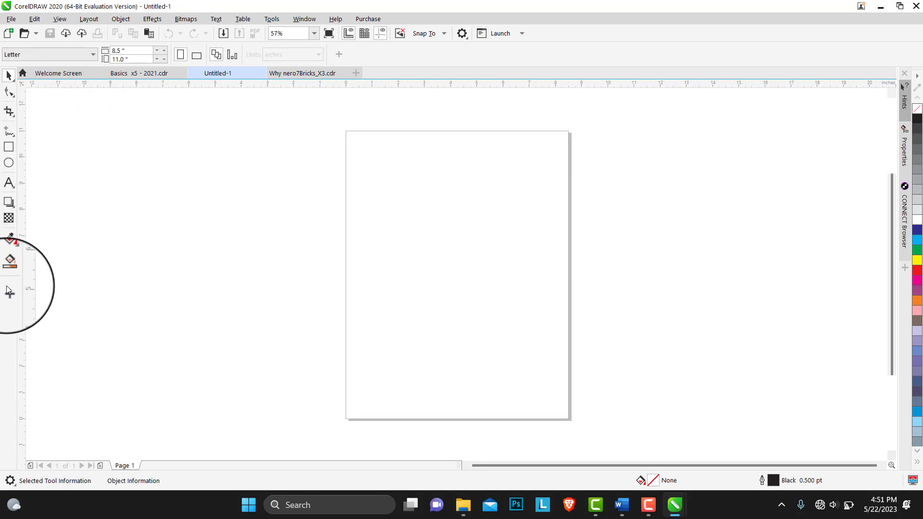
pyautogui.click(14, 82)
pyautogui.moveTo(14, 117)
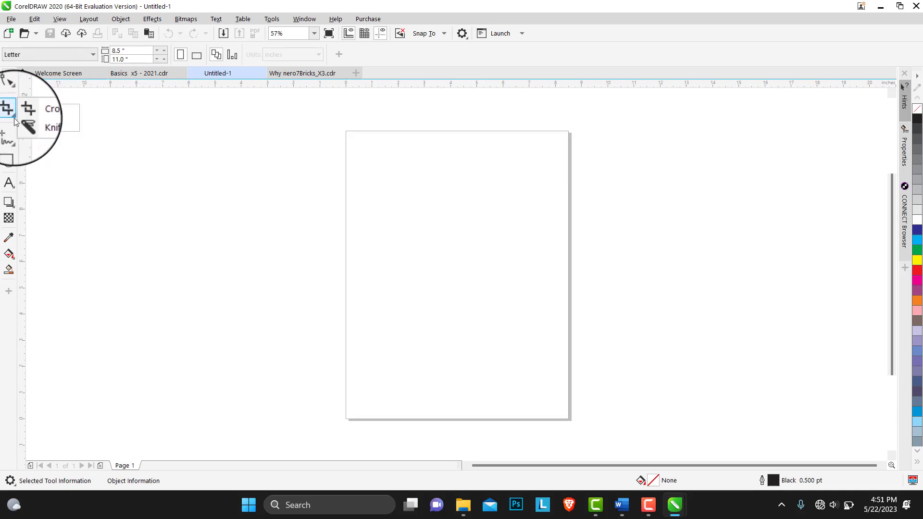
pyautogui.moveTo(13, 217)
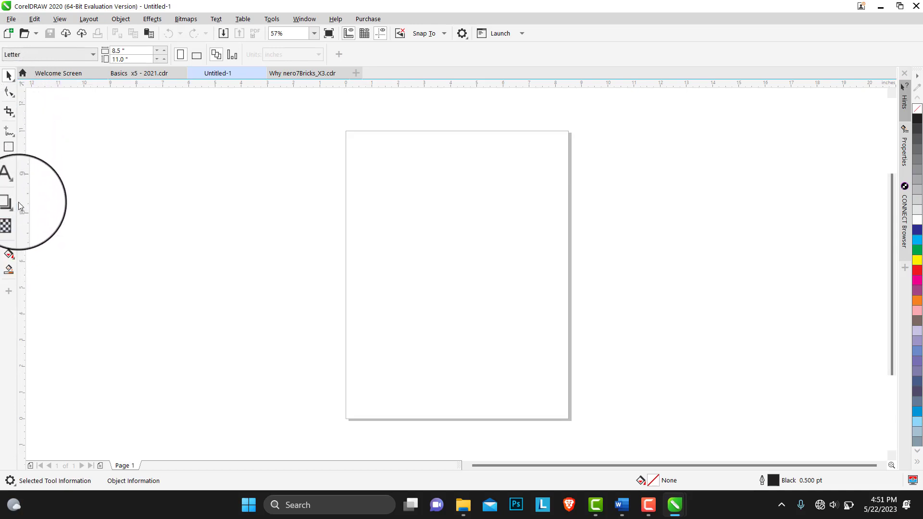
pyautogui.moveTo(9, 91)
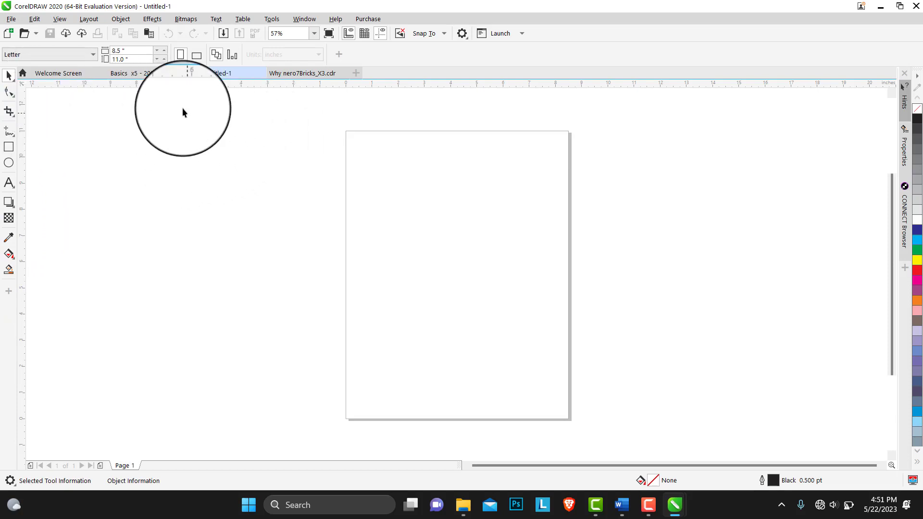
pyautogui.click(42, 73)
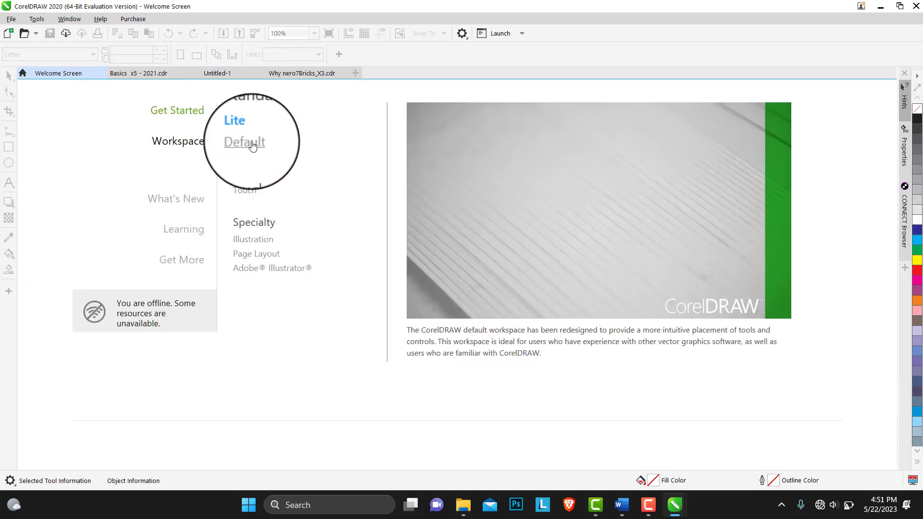
# - Apply the Default workspace and check its selection tools flyout on the Untitled-1 page
pyautogui.click(254, 143)
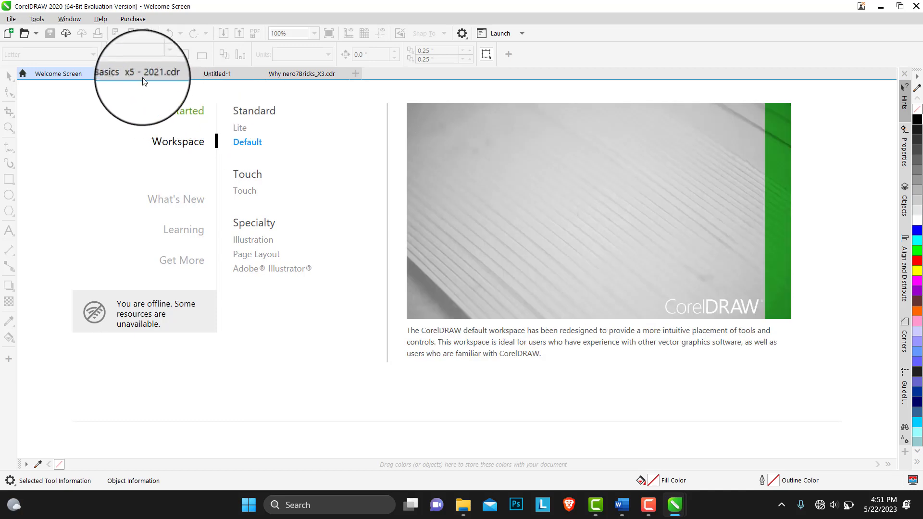
pyautogui.click(216, 74)
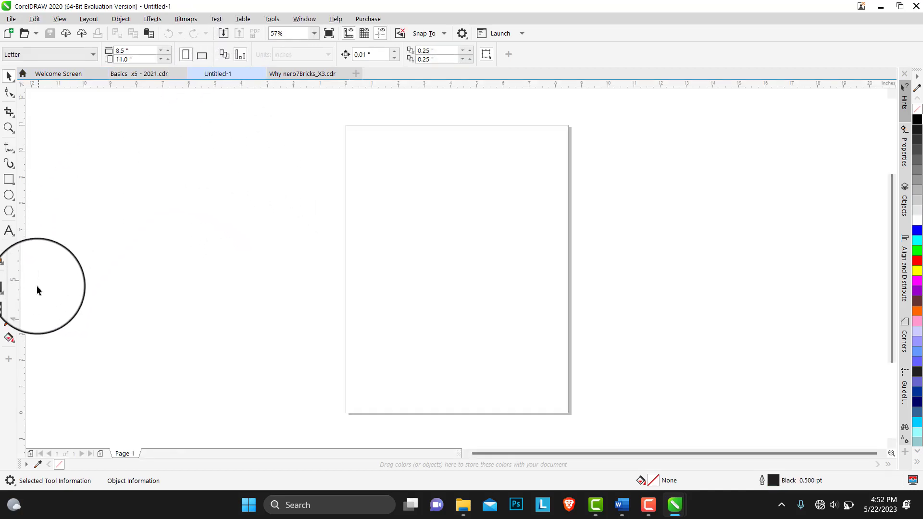
pyautogui.click(14, 80)
pyautogui.click(16, 93)
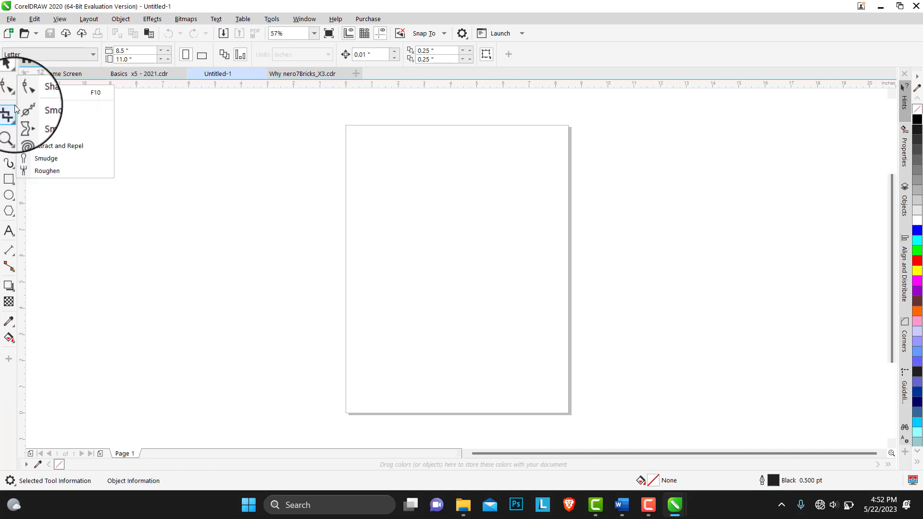
# - Look over the Zoom/Pan and Eyedropper tool flyouts, then go back to the Welcome Screen
pyautogui.click(11, 138)
pyautogui.click(13, 150)
pyautogui.click(14, 325)
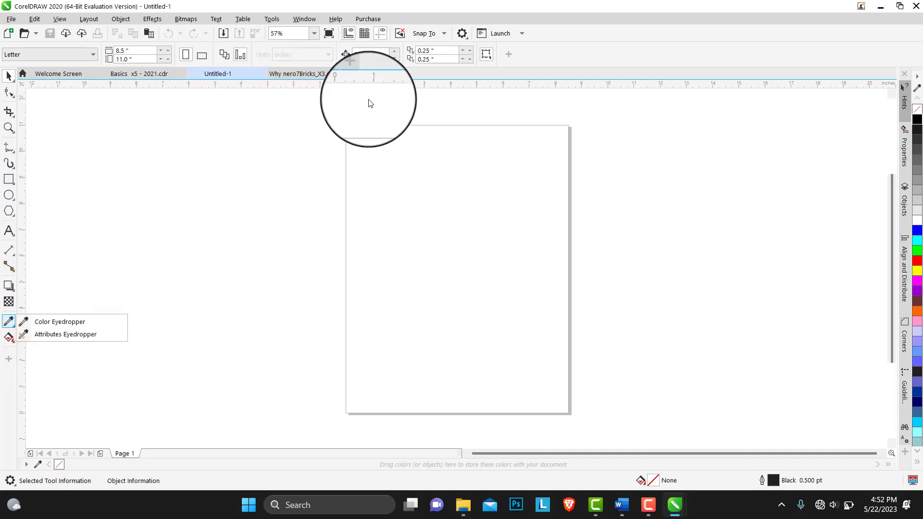
pyautogui.click(65, 74)
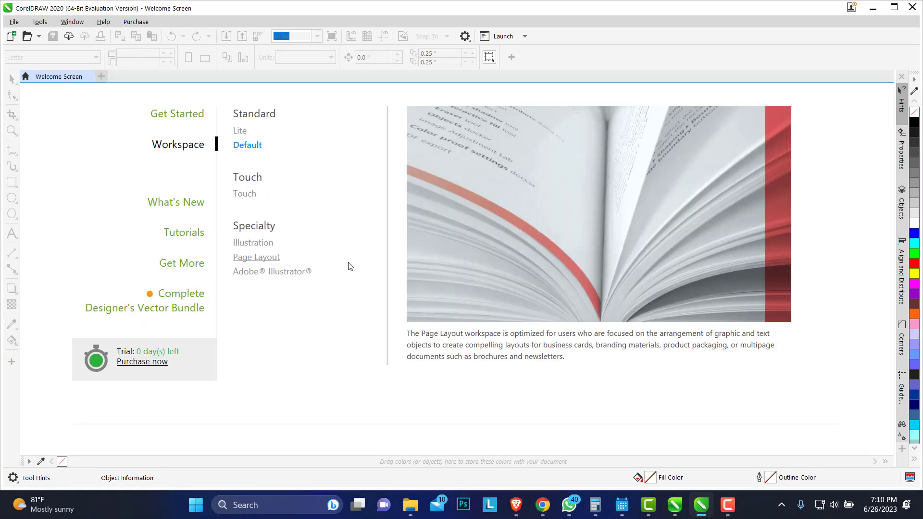
# - Apply the Touch workspace and start a new document from the + tab
pyautogui.click(245, 194)
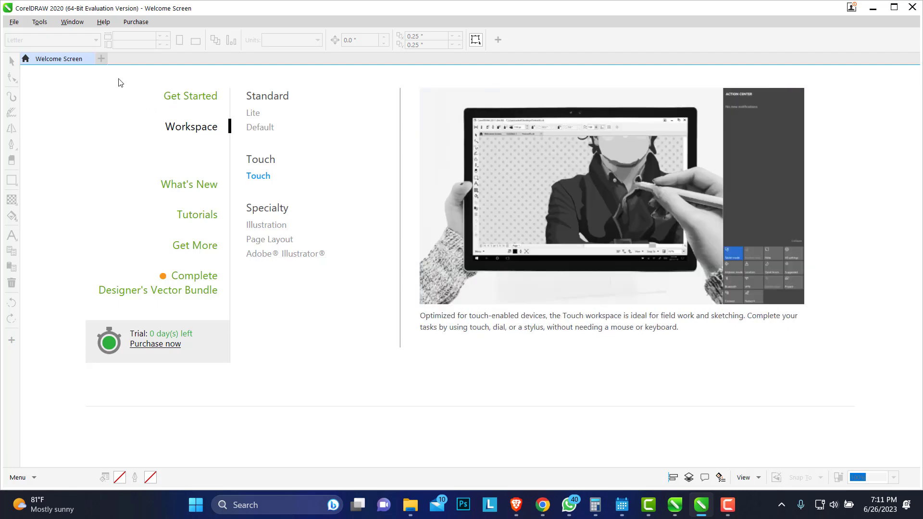
pyautogui.click(101, 59)
# - Accept the default Letter-size settings for Untitled-1 and go back to the Welcome Screen
pyautogui.click(491, 354)
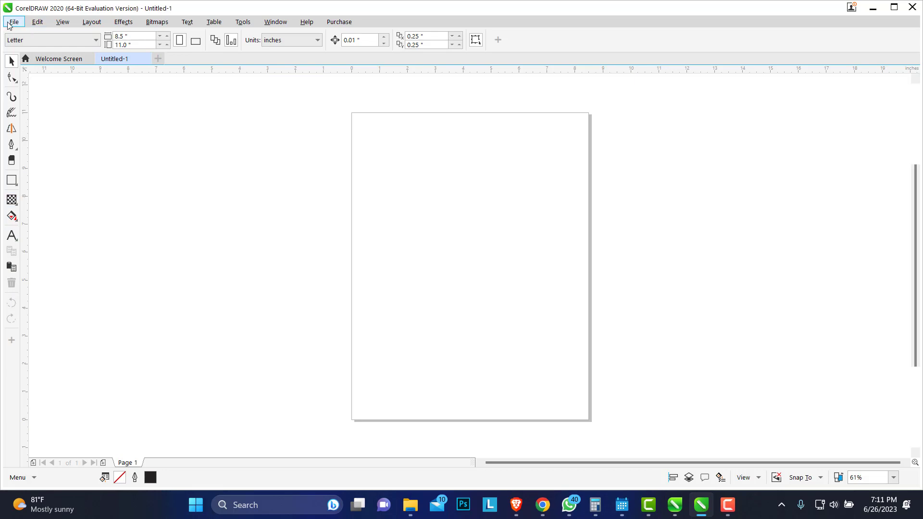
pyautogui.click(44, 58)
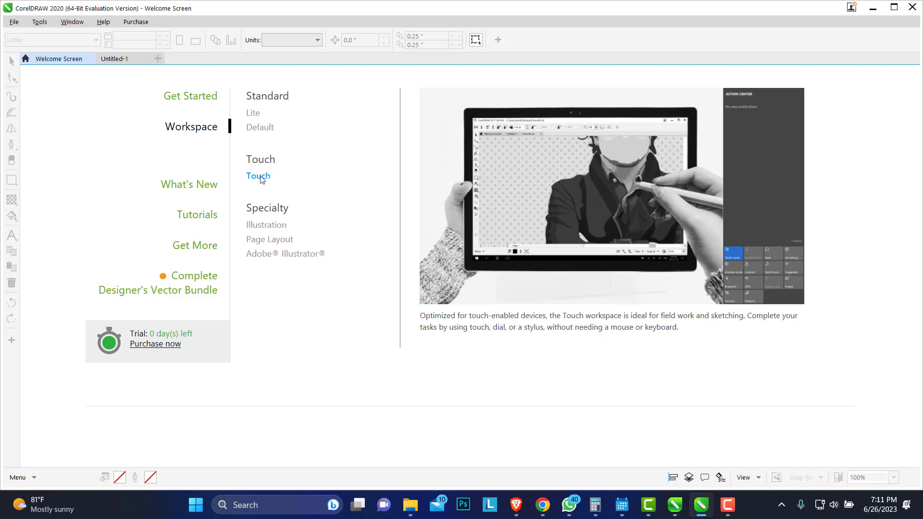
pyautogui.click(123, 59)
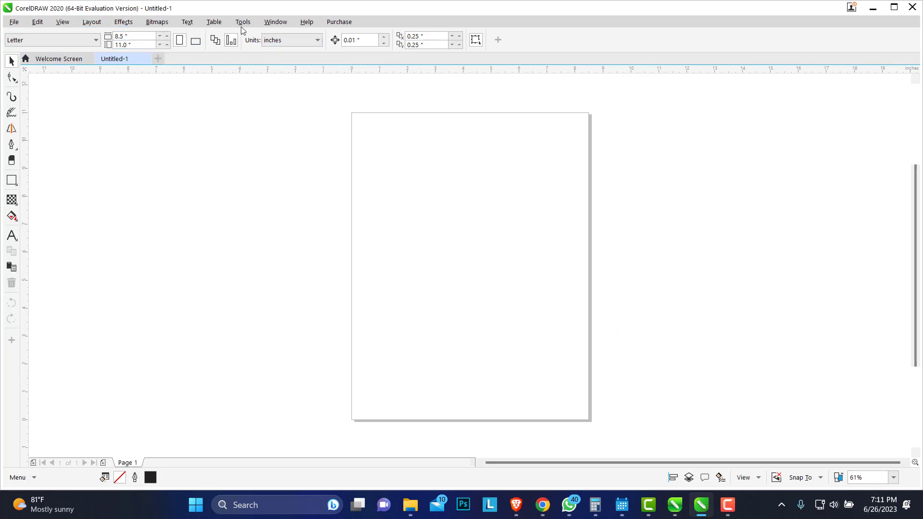
pyautogui.click(282, 24)
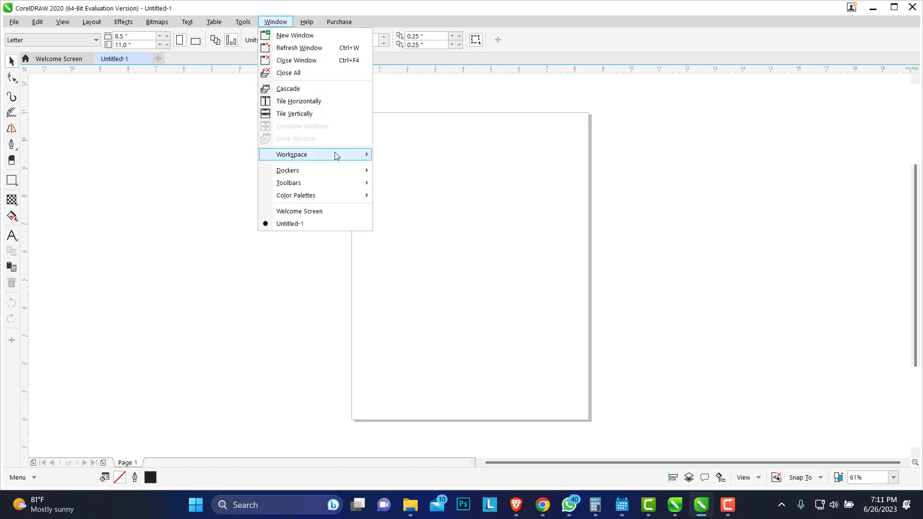
pyautogui.moveTo(340, 158)
pyautogui.moveTo(408, 181)
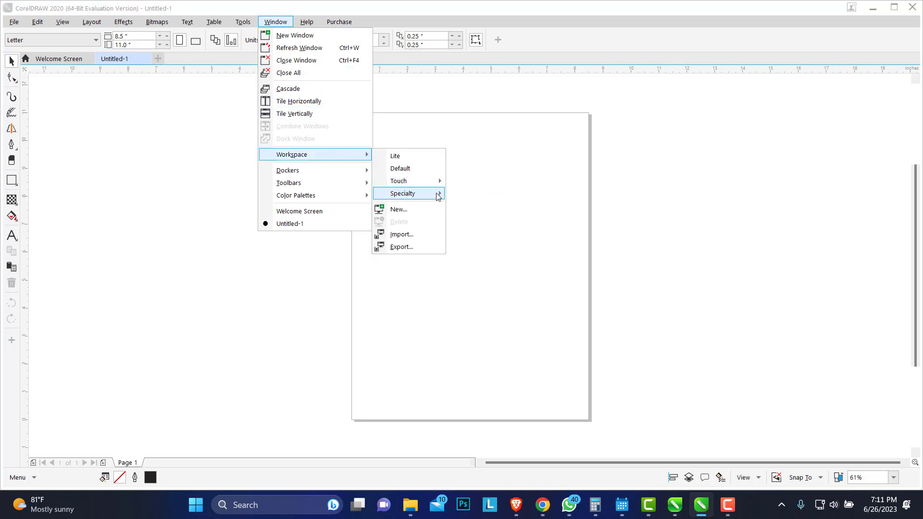
pyautogui.click(468, 183)
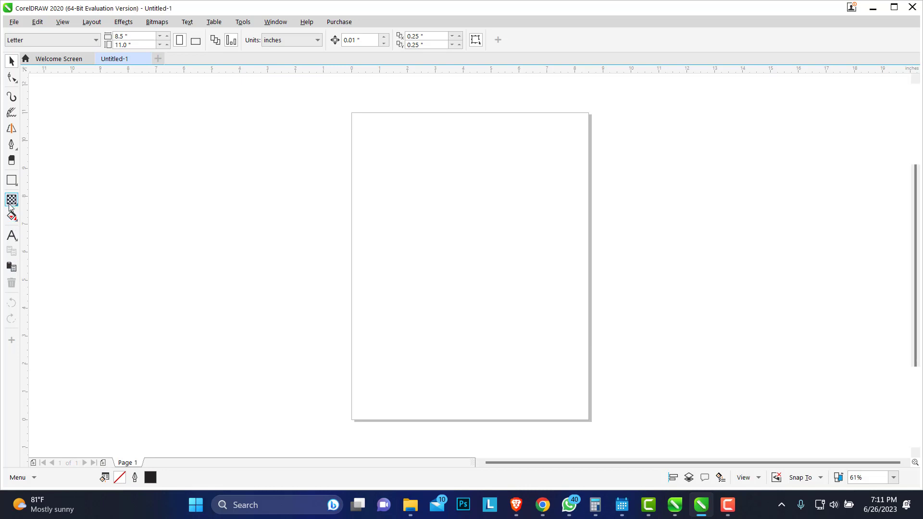
pyautogui.click(59, 59)
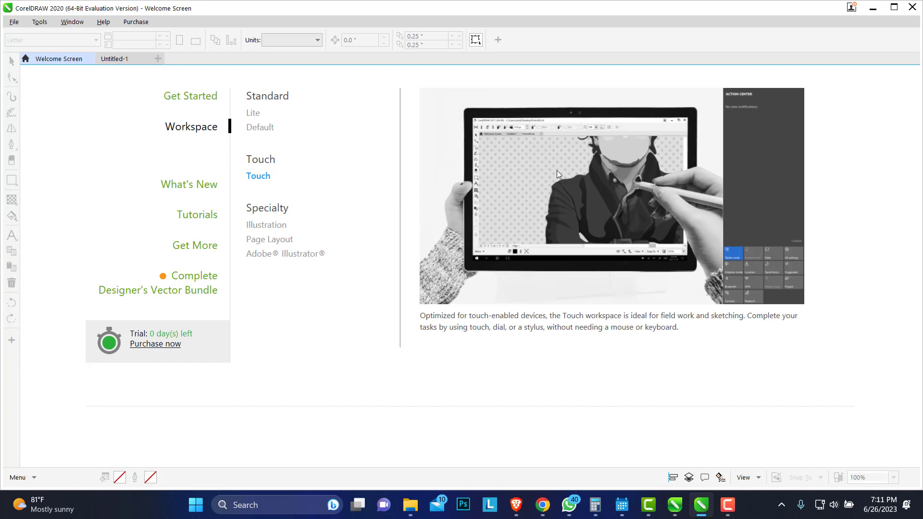
# - Return to the blank Untitled-1 page, select the Freehand tool, and view the toolbox Quick Customize list
pyautogui.click(111, 59)
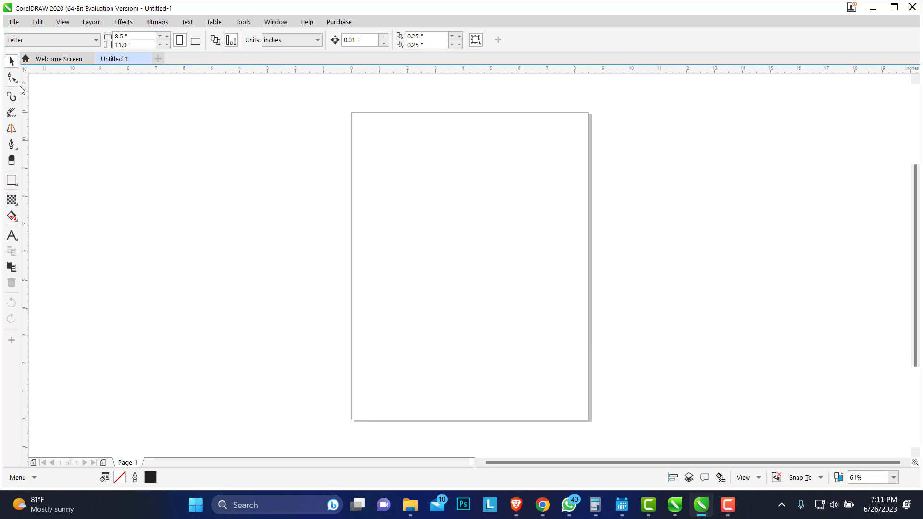
pyautogui.click(12, 96)
pyautogui.click(11, 342)
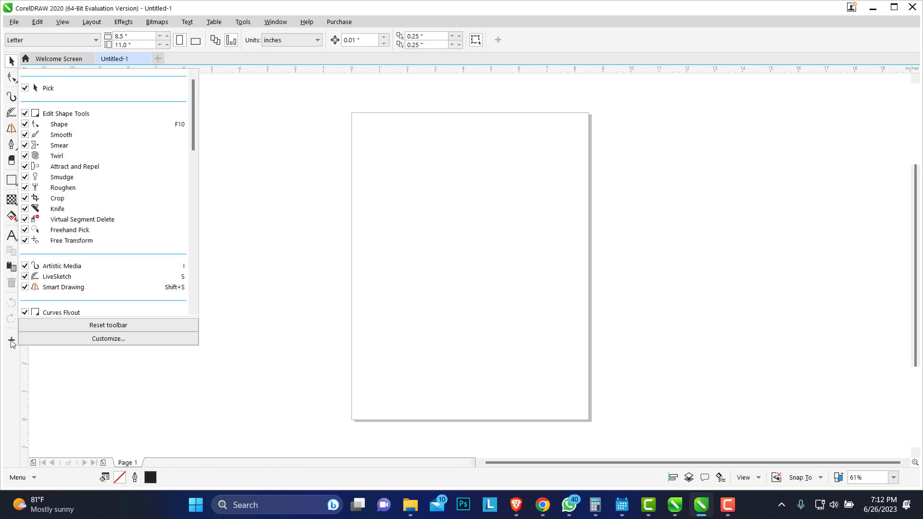
pyautogui.click(283, 221)
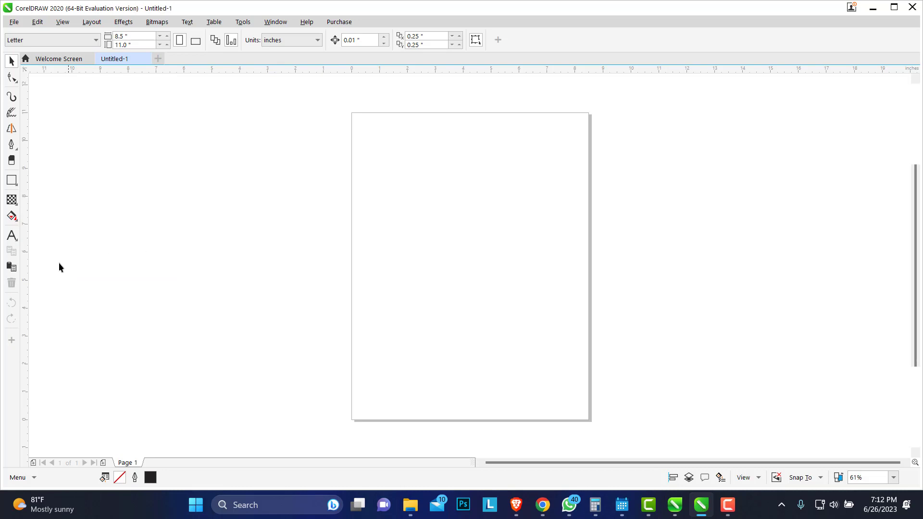
# - Reopen and dismiss the Quick Customize list, then bring up the bottom-left Menu
pyautogui.click(12, 341)
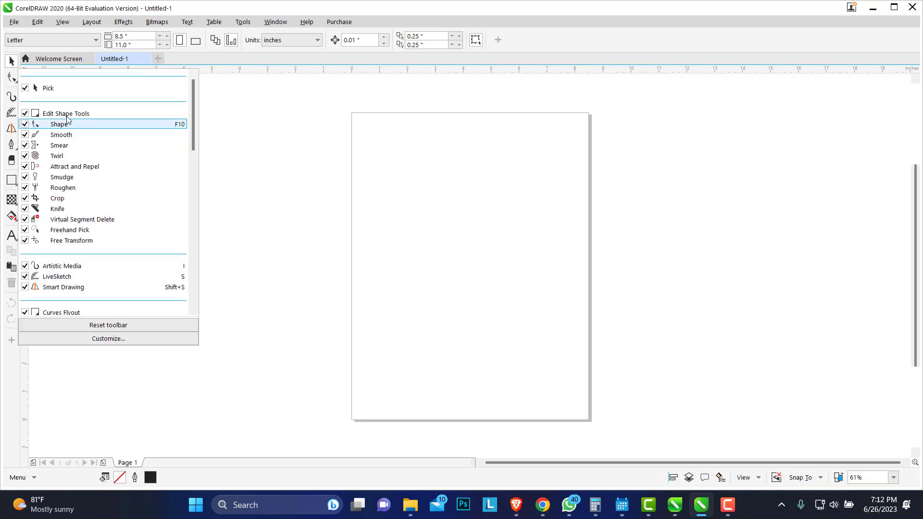
pyautogui.click(188, 200)
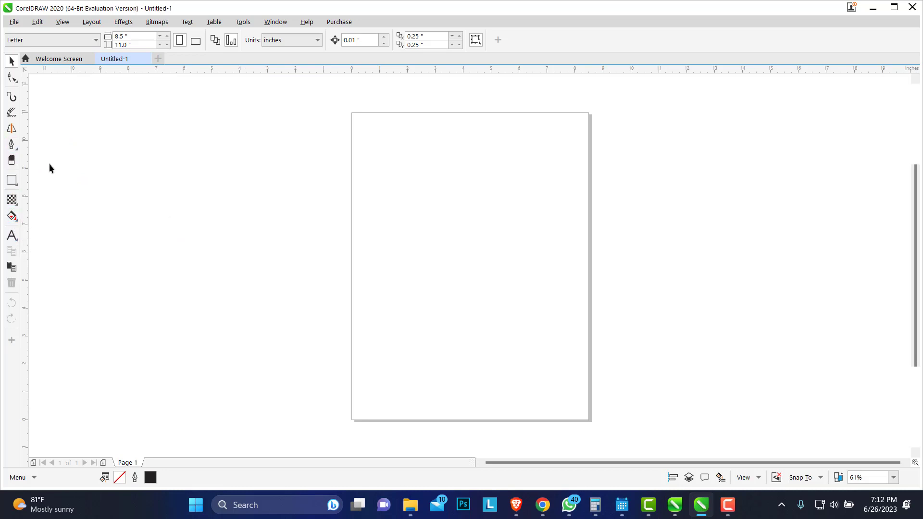
pyautogui.click(35, 478)
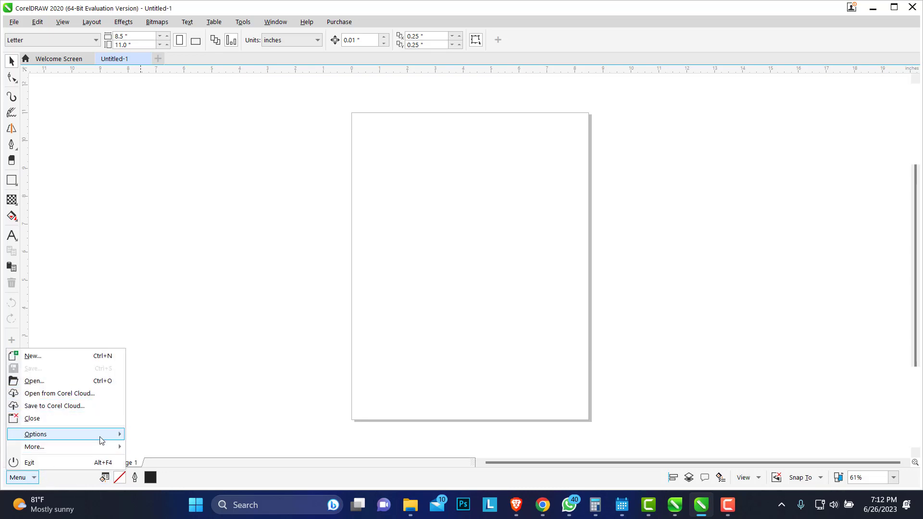
# - Browse the application menu and close it without choosing anything
pyautogui.moveTo(118, 438)
pyautogui.moveTo(77, 435)
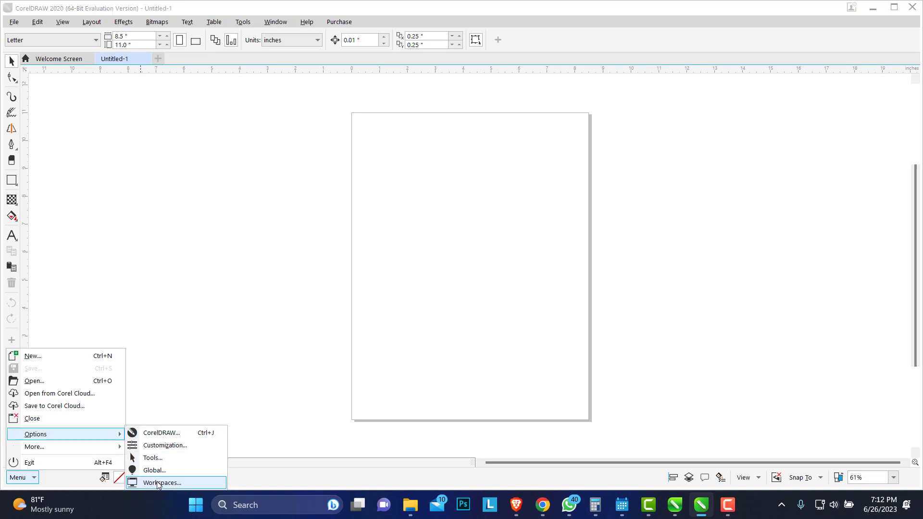
pyautogui.click(147, 346)
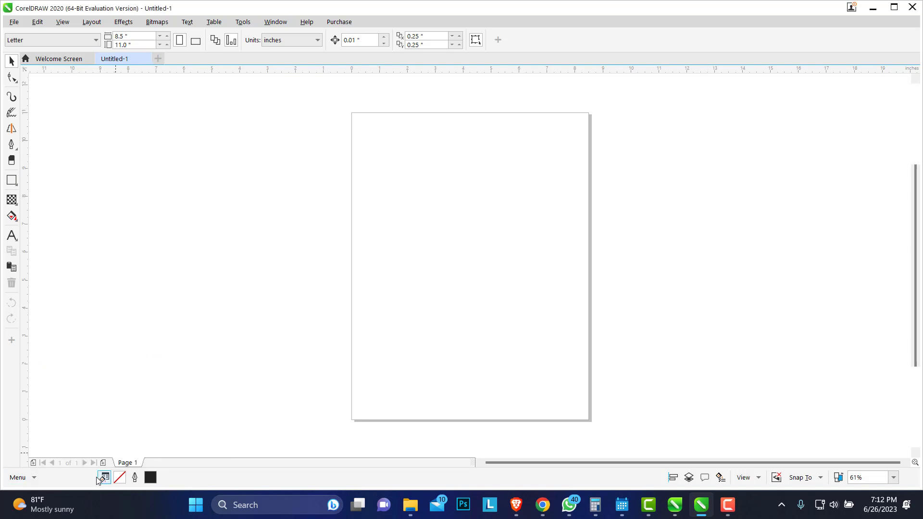
# - Open Options > Workspaces from the Menu and select Default in the workspace list
pyautogui.click(36, 478)
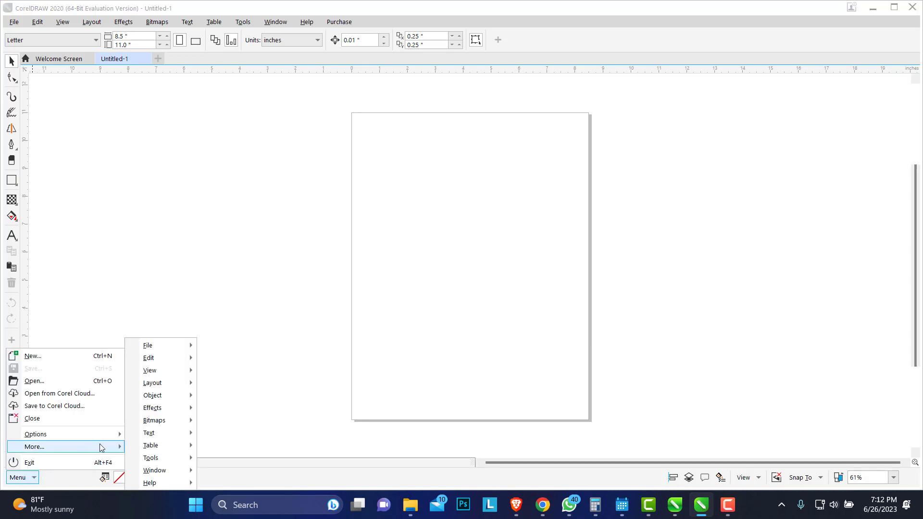
pyautogui.moveTo(88, 438)
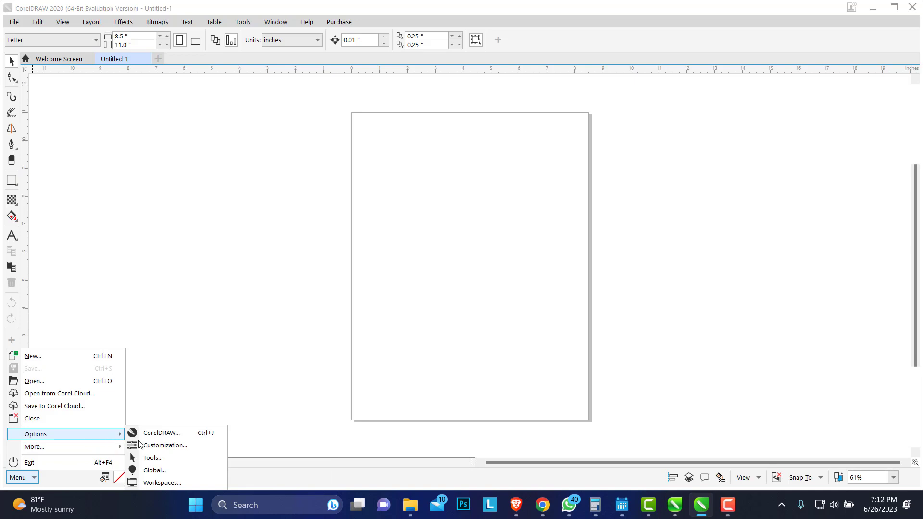
pyautogui.click(155, 483)
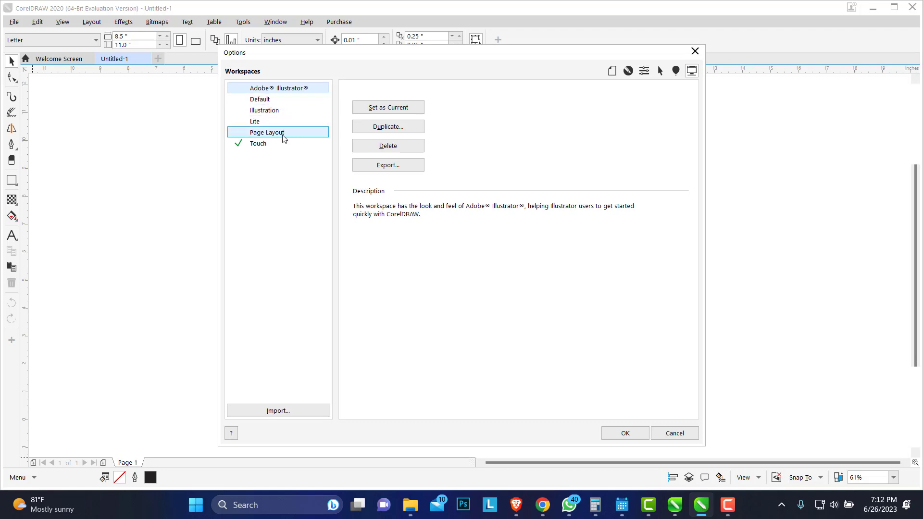
pyautogui.click(274, 101)
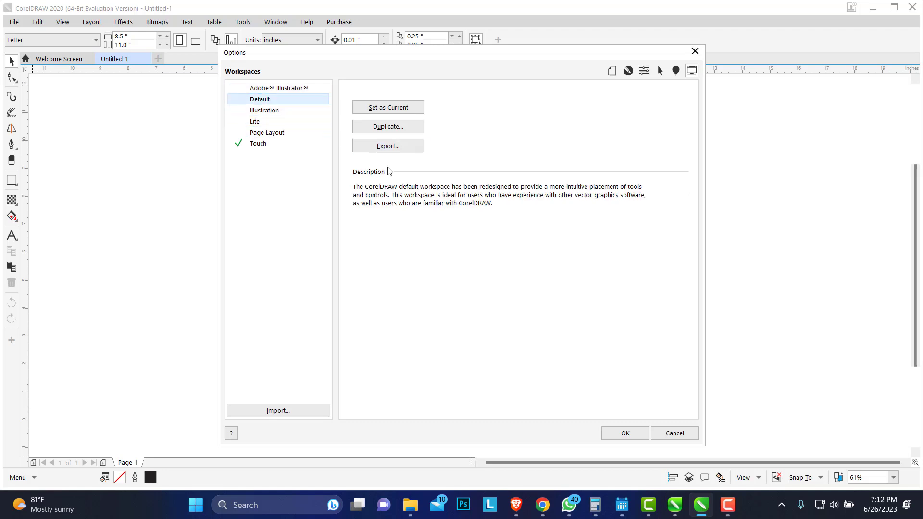
pyautogui.click(626, 434)
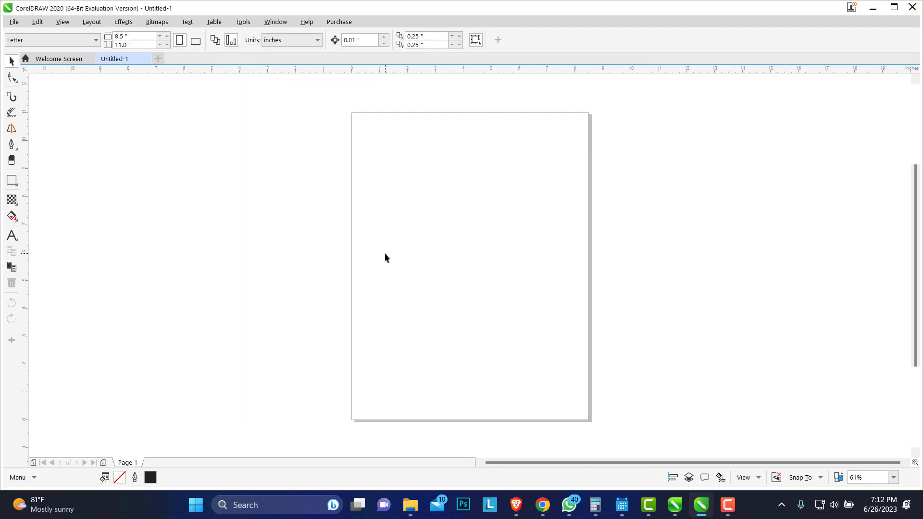